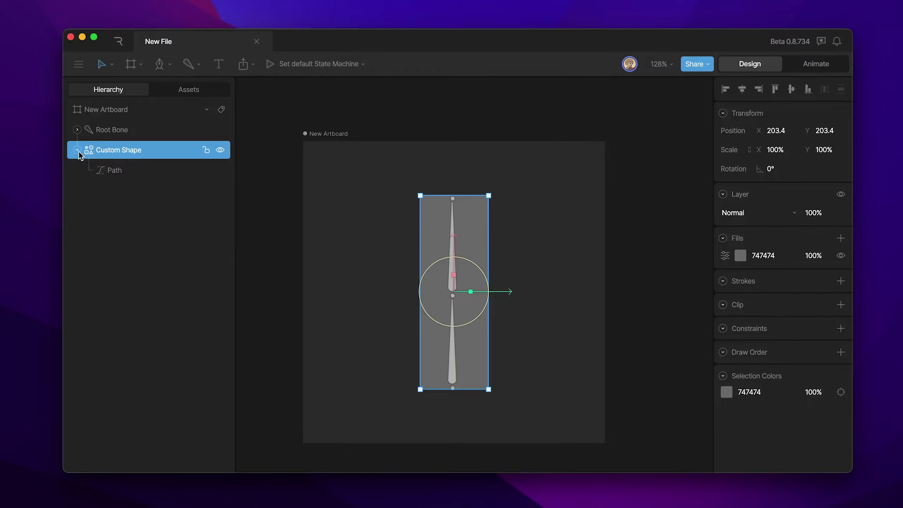
Expand Custom Shape in the Hierarchy and select its Path by double-clicking the shape on canvas
click(524, 244)
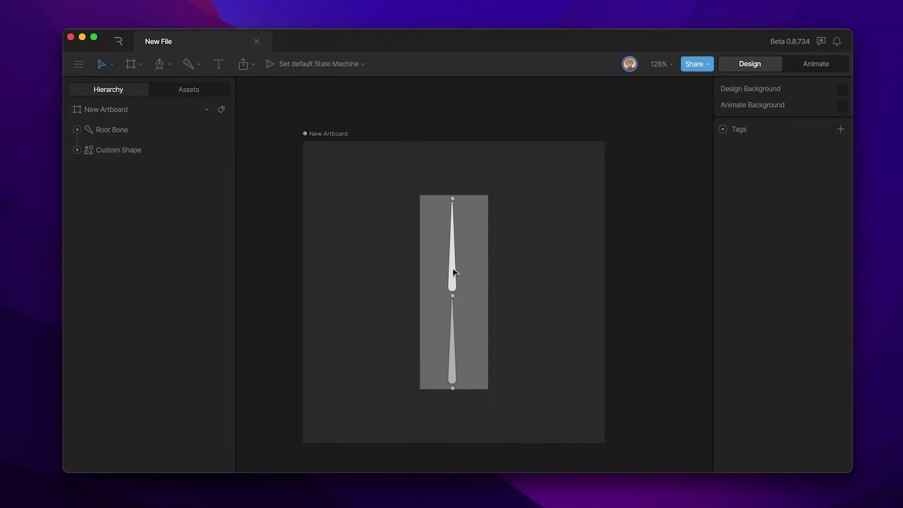
click(452, 293)
click(495, 199)
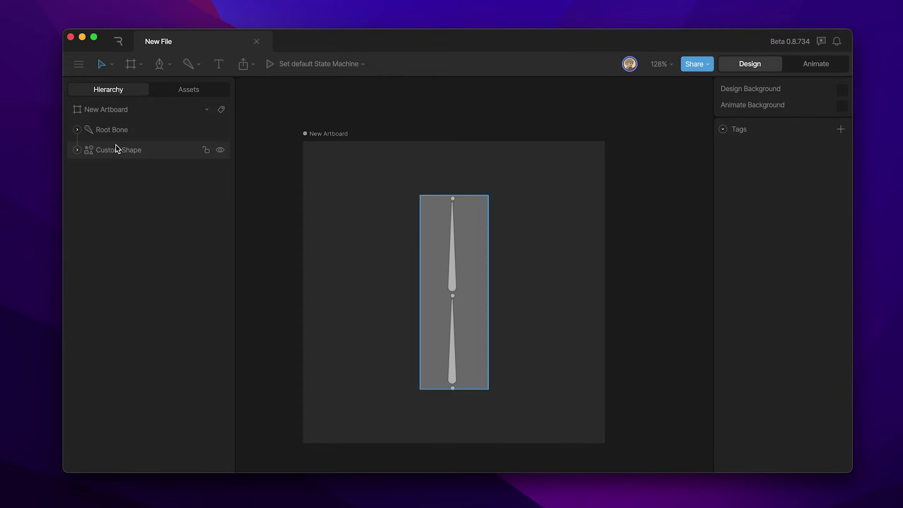
click(77, 151)
click(125, 172)
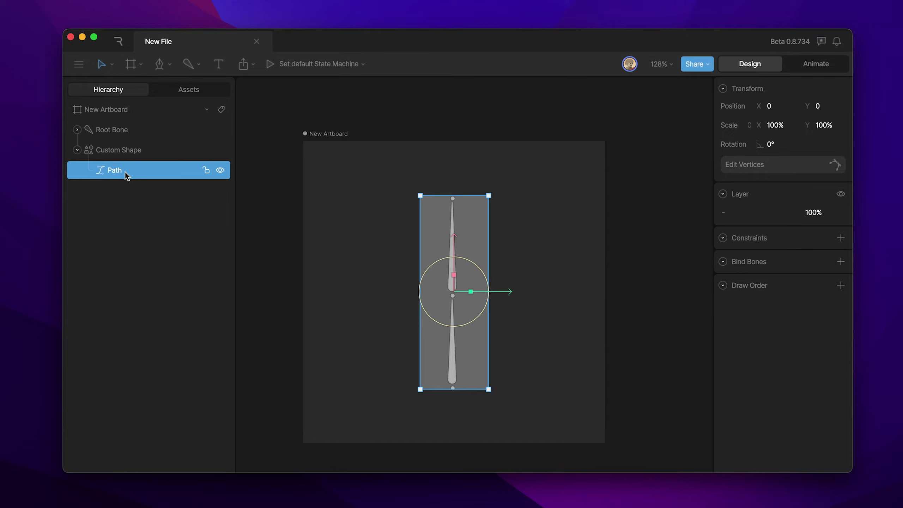
click(355, 203)
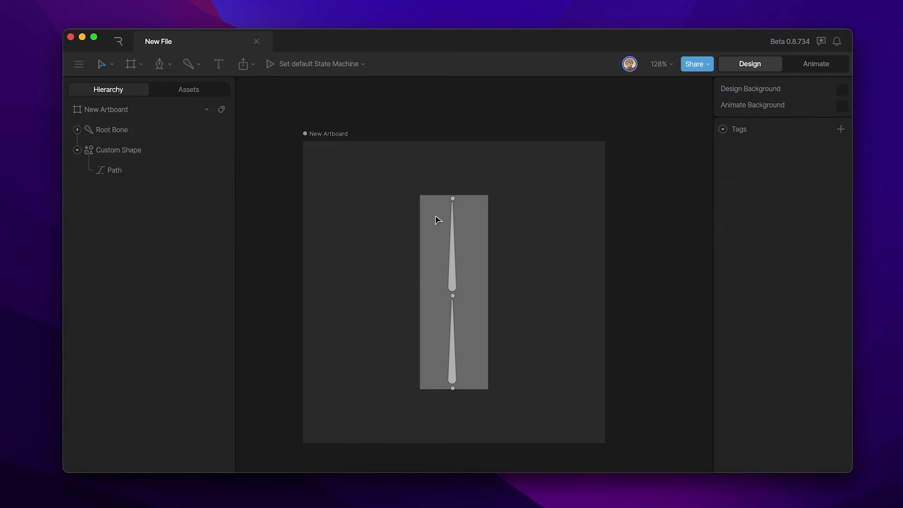
click(434, 231)
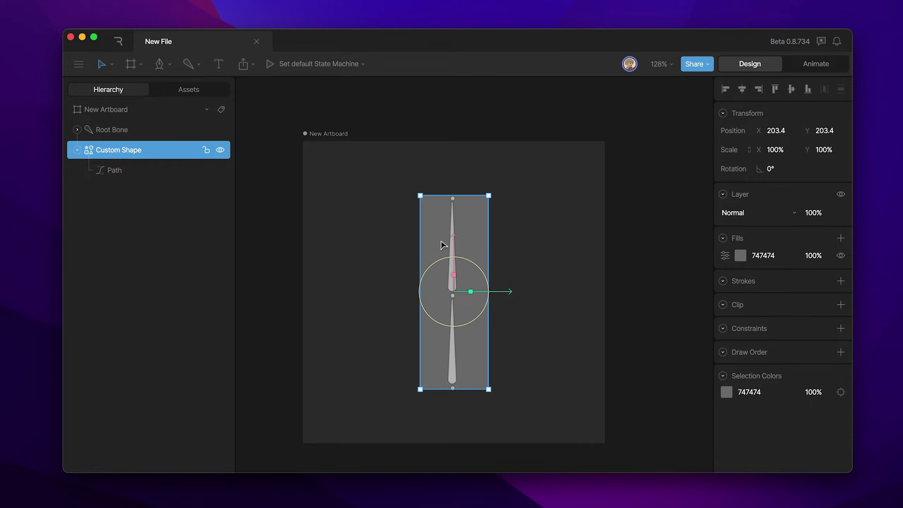
double_click(444, 245)
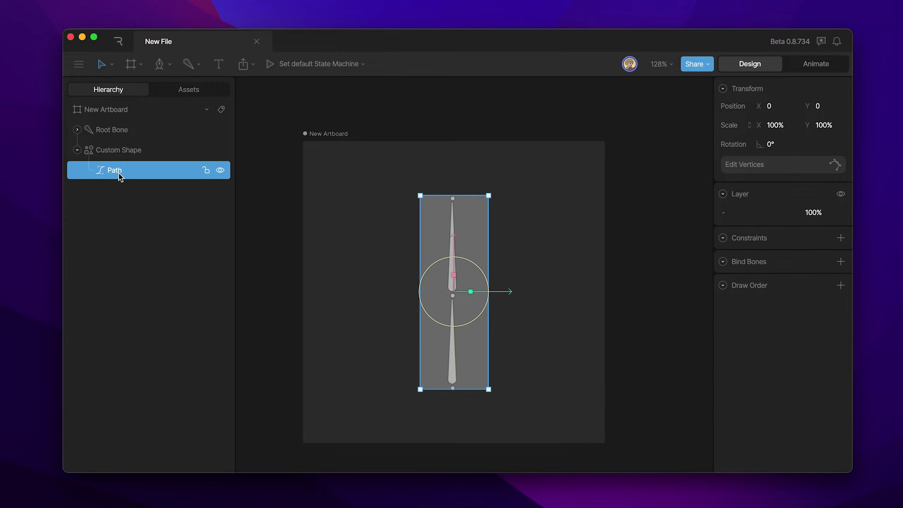
Pick the lower Root Bone and upper Bone 1 and confirm binding them to the Path
click(841, 262)
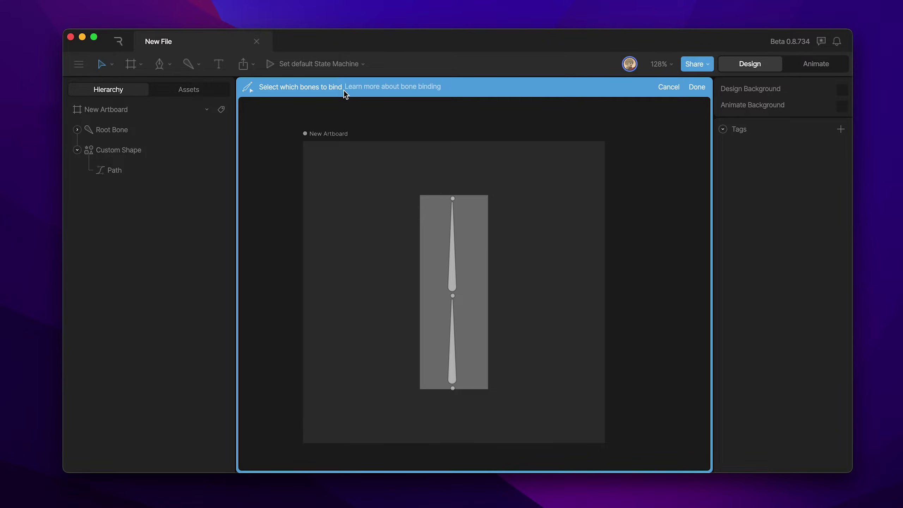
click(450, 315)
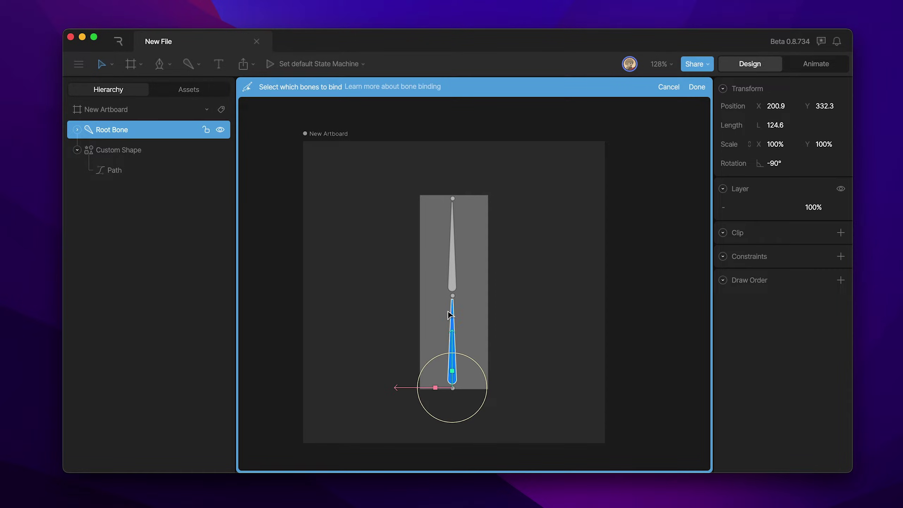
click(452, 260)
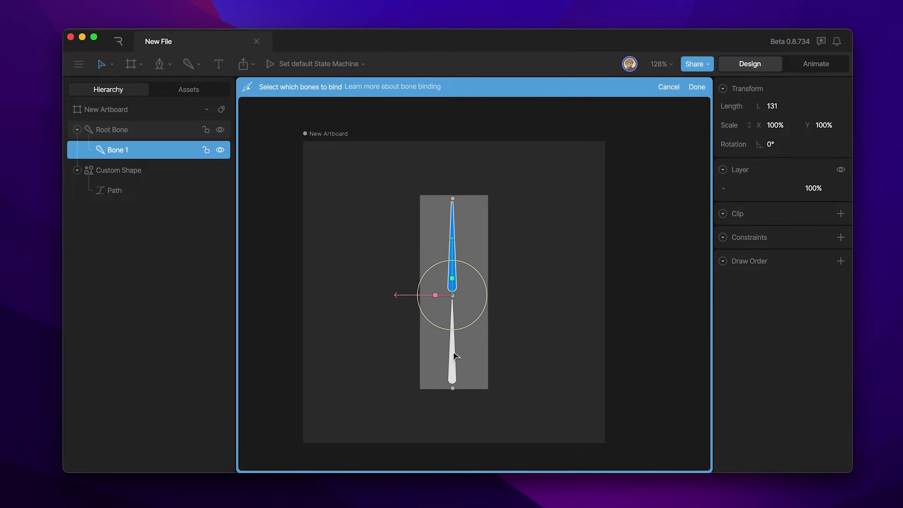
click(455, 355)
shift+click(452, 269)
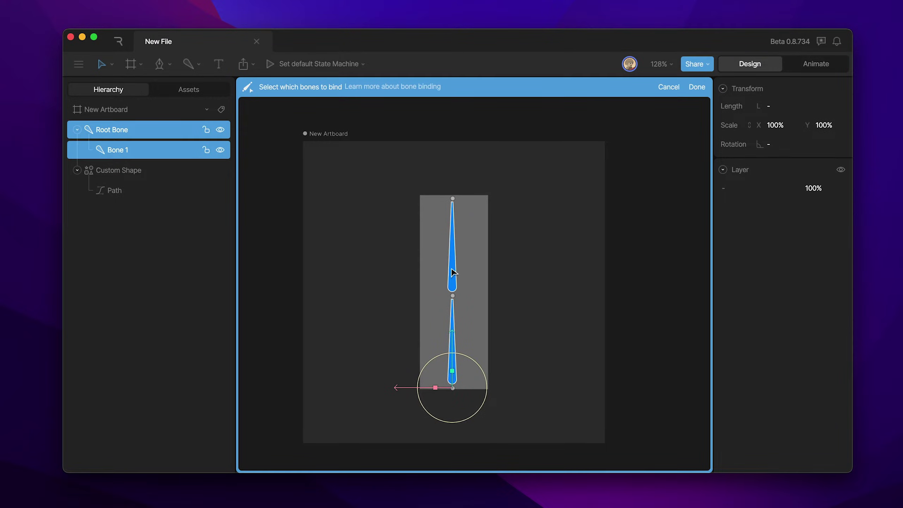
click(695, 91)
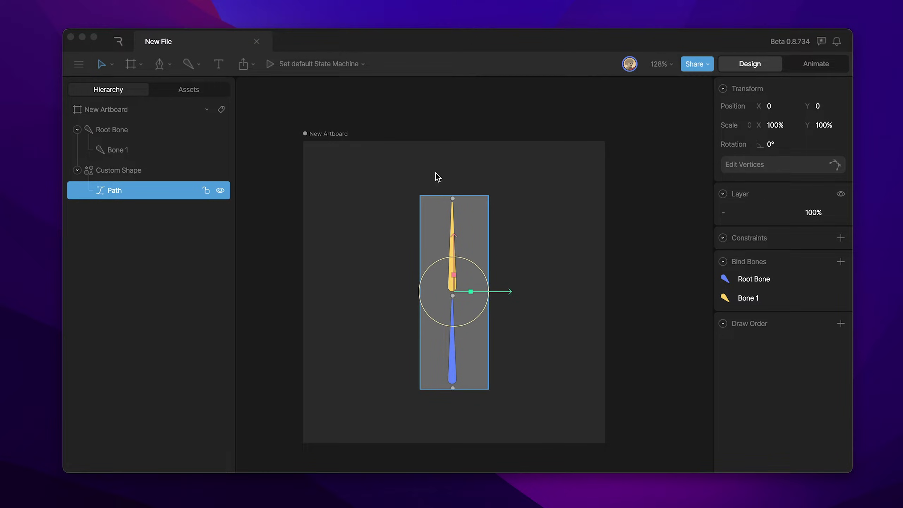
Focus the editor window with the Path bound to Root Bone and Bone 1
click(745, 170)
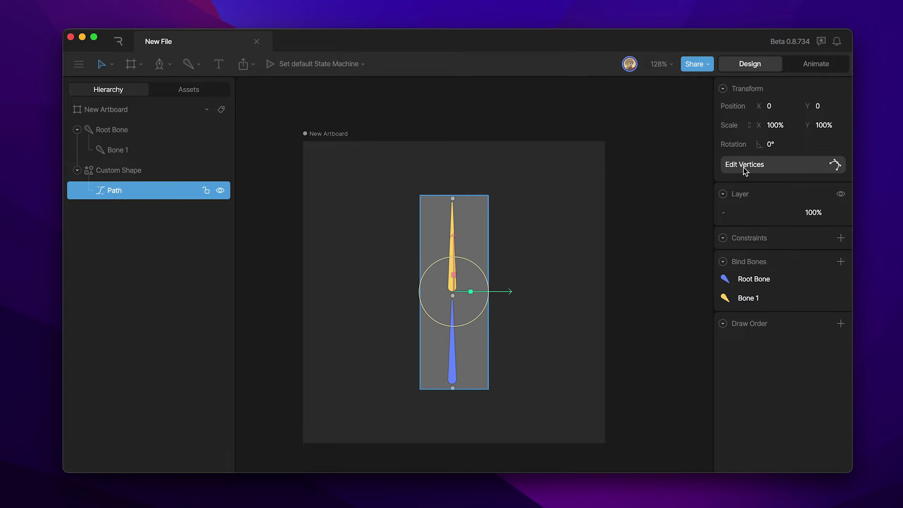
Enter vertex editing and select the path's top-right corner vertex
click(745, 170)
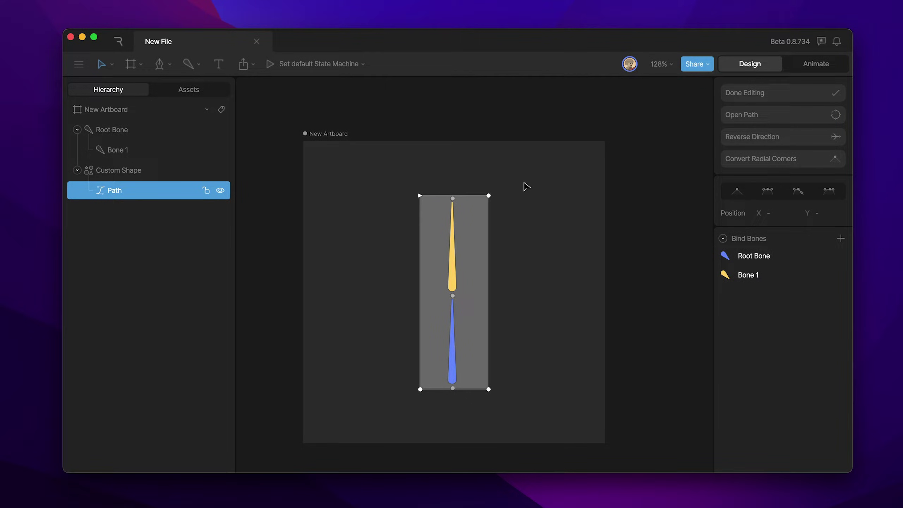
drag(487, 201, 484, 207)
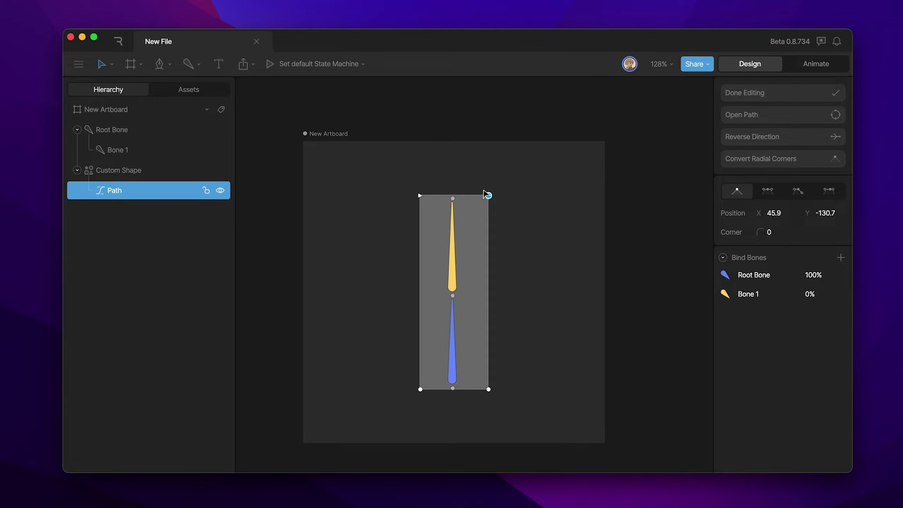
drag(390, 180, 479, 241)
drag(395, 360, 440, 424)
click(489, 389)
click(489, 196)
Set Bone 1's weight on that vertex to 30%, leaving Root Bone at 70%
drag(827, 295, 822, 239)
click(823, 294)
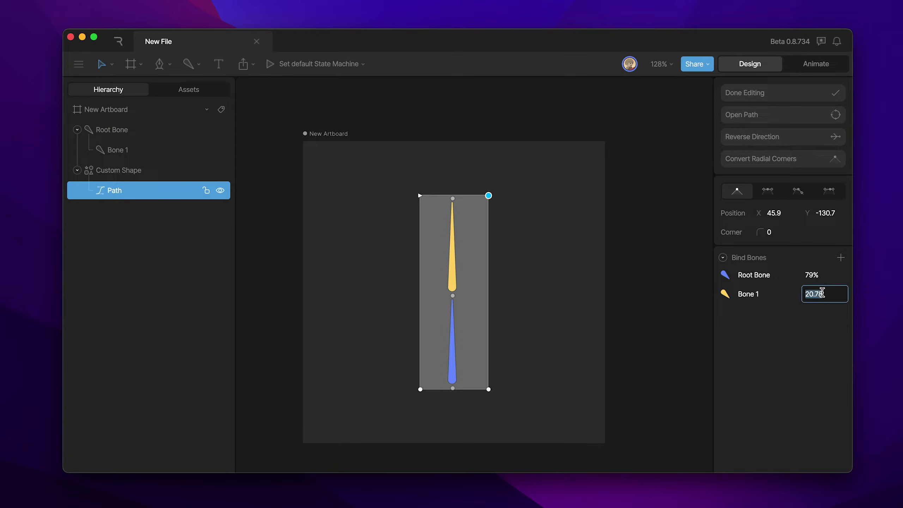
text(30)
key(Return)
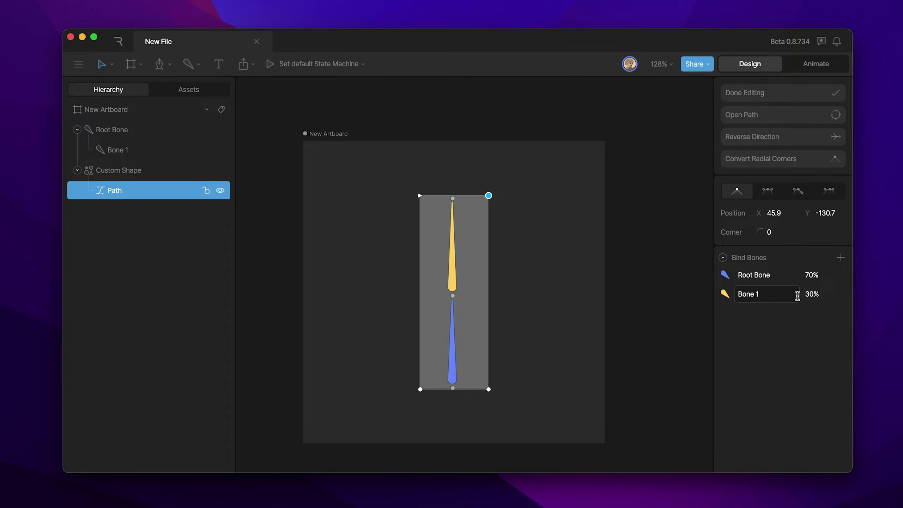
drag(404, 179, 446, 229)
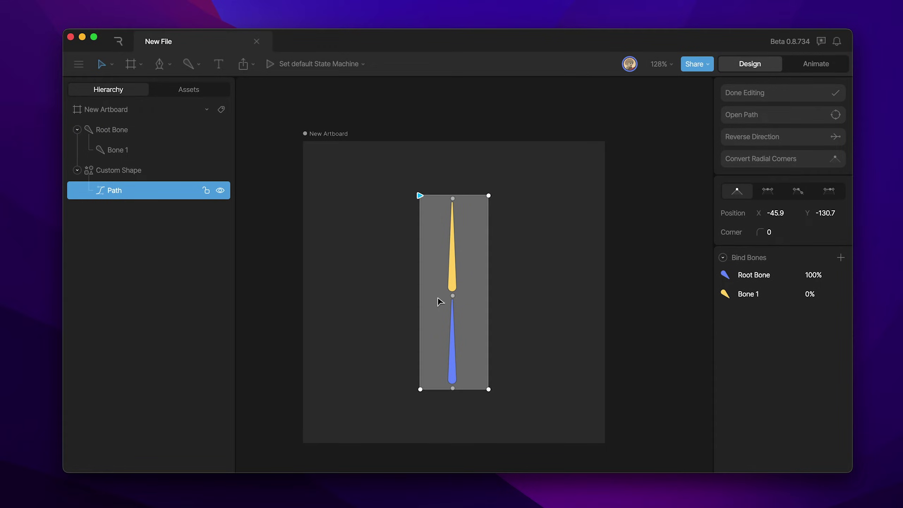
drag(393, 335, 452, 424)
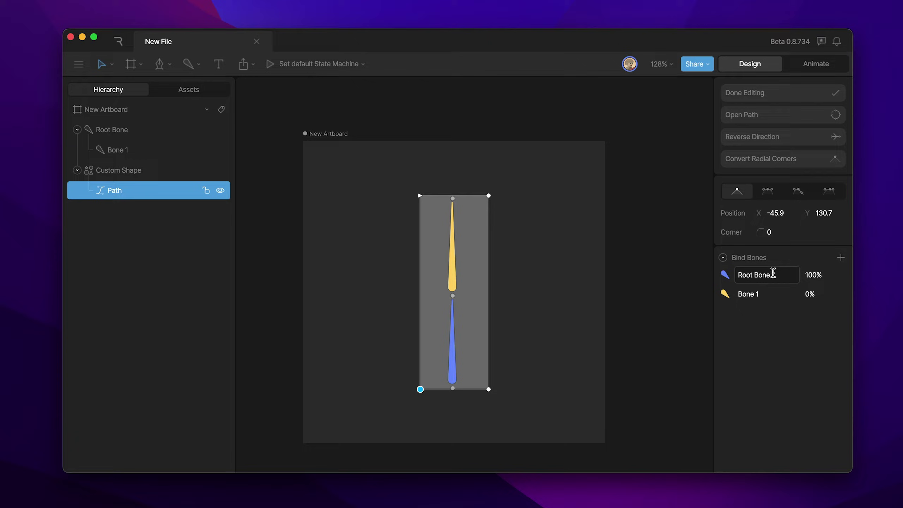
drag(477, 355, 531, 422)
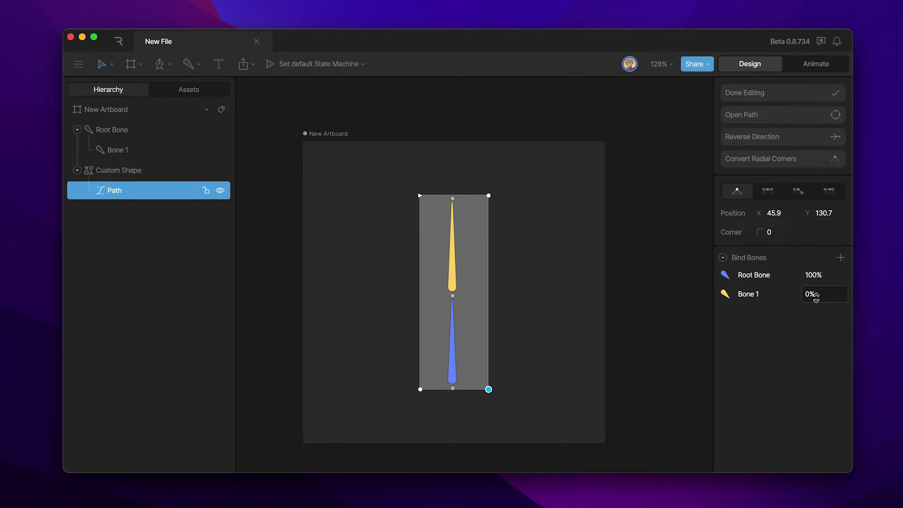
Finish vertex editing, rotate Bone 1 to test the bend, undo it, and reselect Custom Shape
click(765, 93)
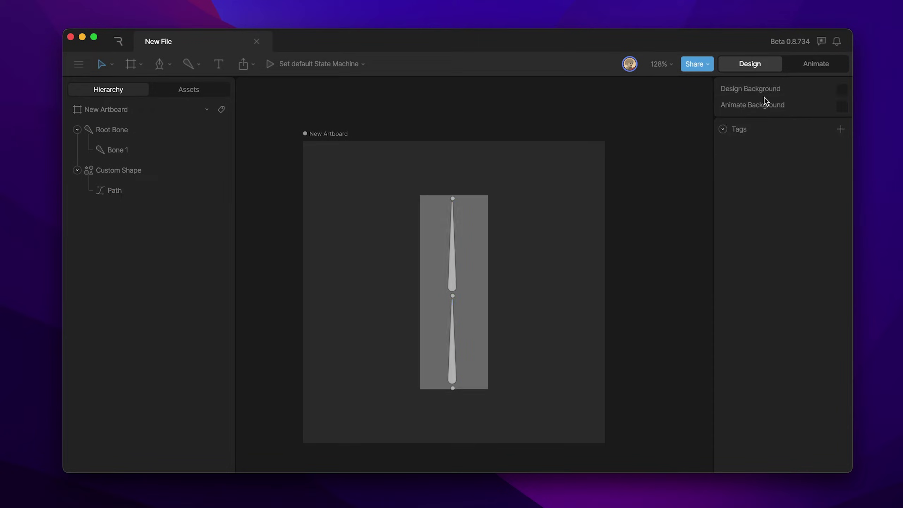
click(455, 271)
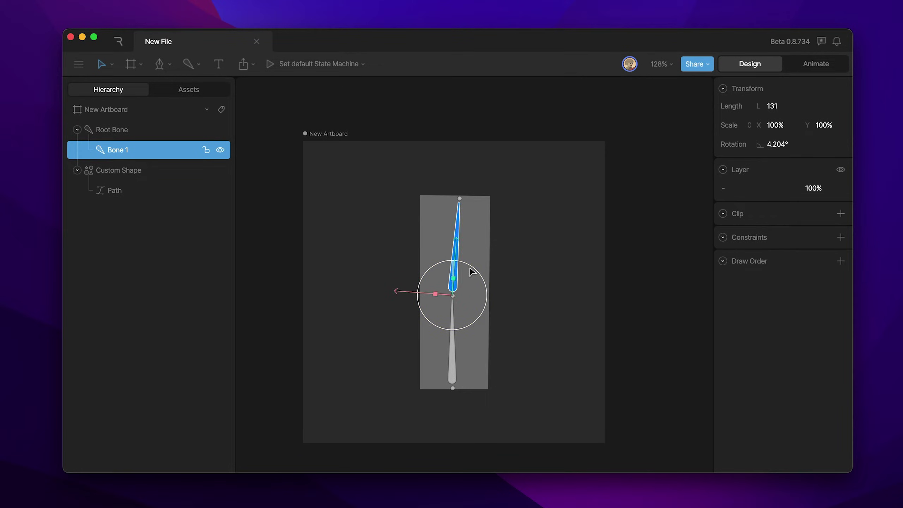
drag(471, 271, 498, 271)
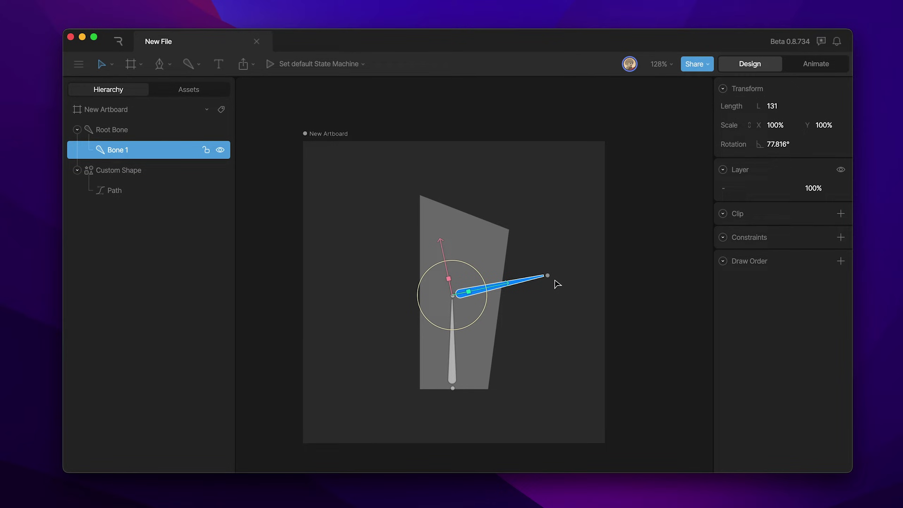
key(super+z)
click(484, 243)
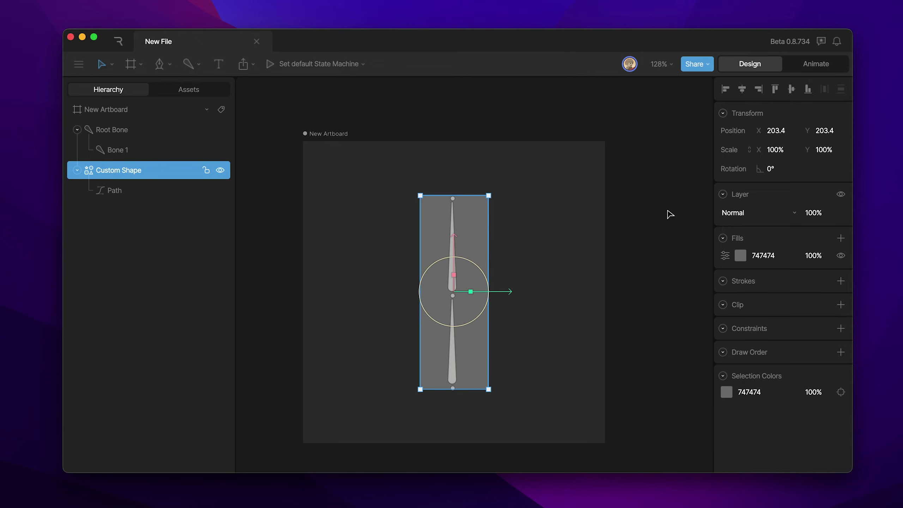
Convert the top corners to bezier points, flattening the top edge and straightening both sides
key(Return)
key(Return)
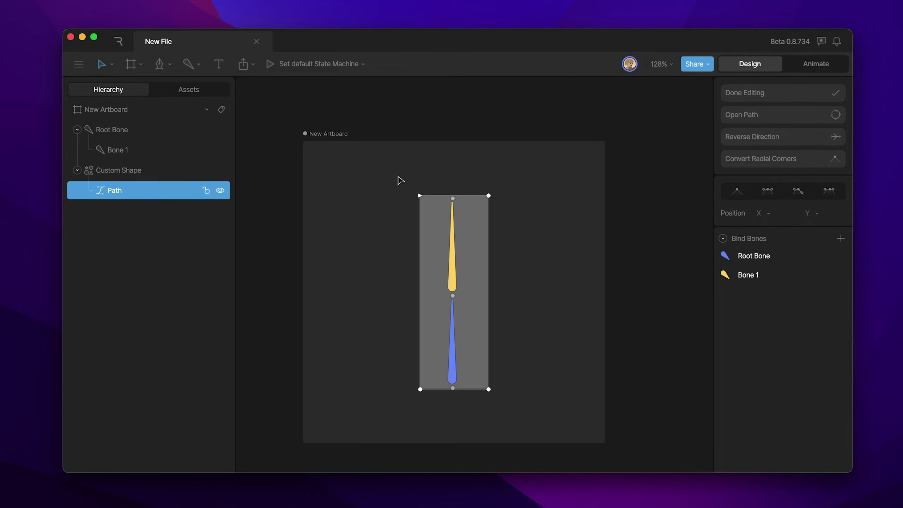
drag(388, 180, 533, 226)
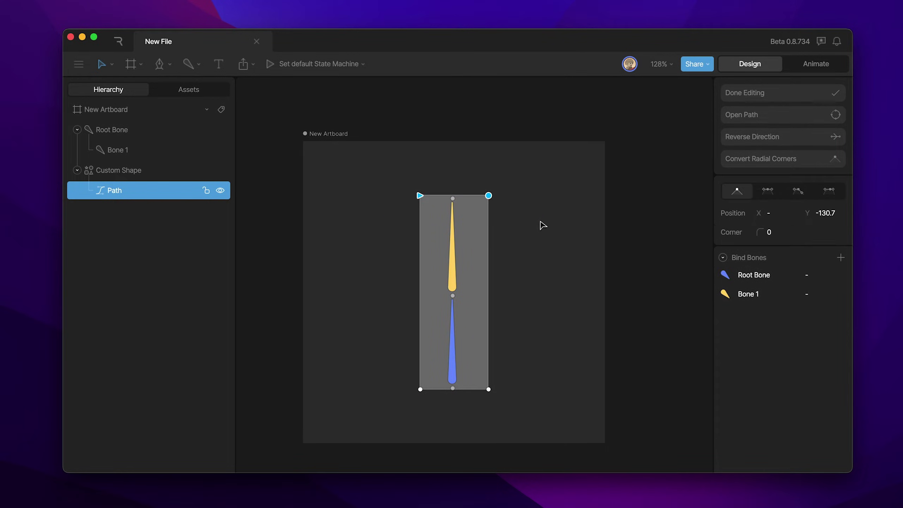
click(805, 195)
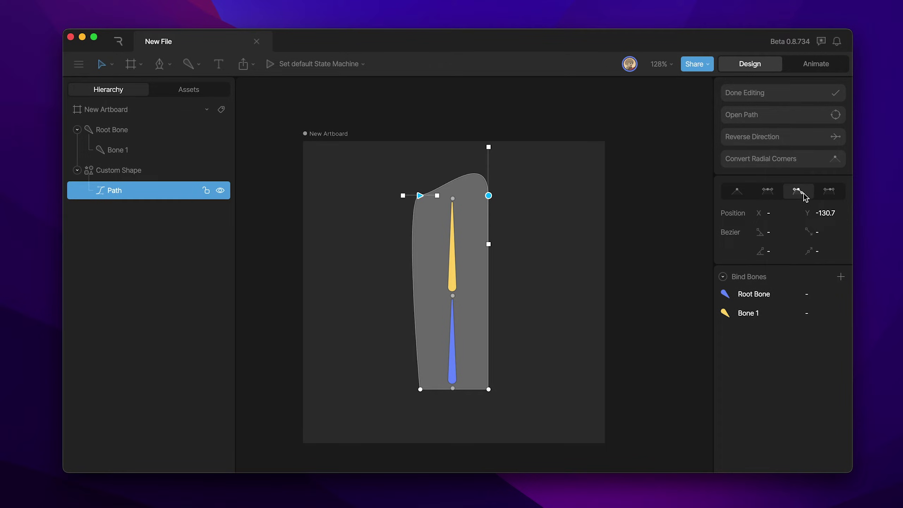
click(489, 147)
drag(490, 147, 473, 195)
drag(403, 195, 420, 293)
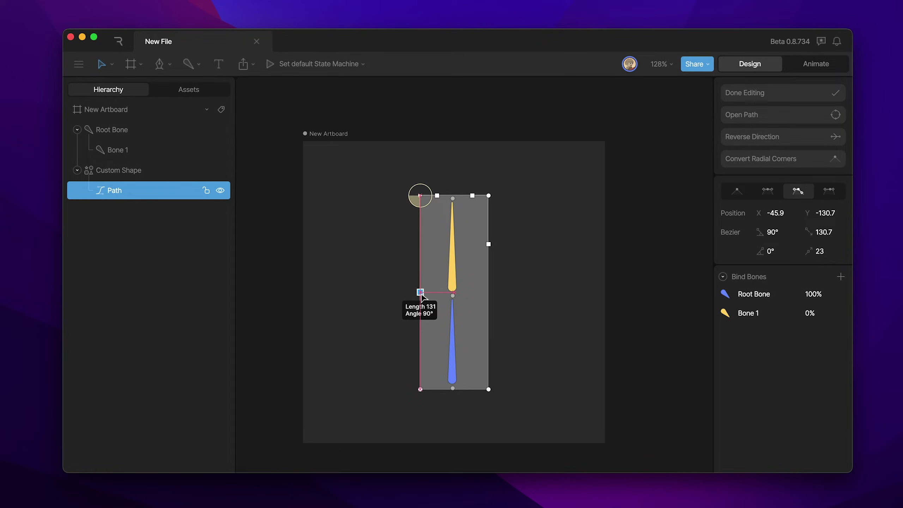
drag(488, 244, 508, 311)
Split the two middle-edge vertices 50% between Root Bone and Bone 1
click(420, 292)
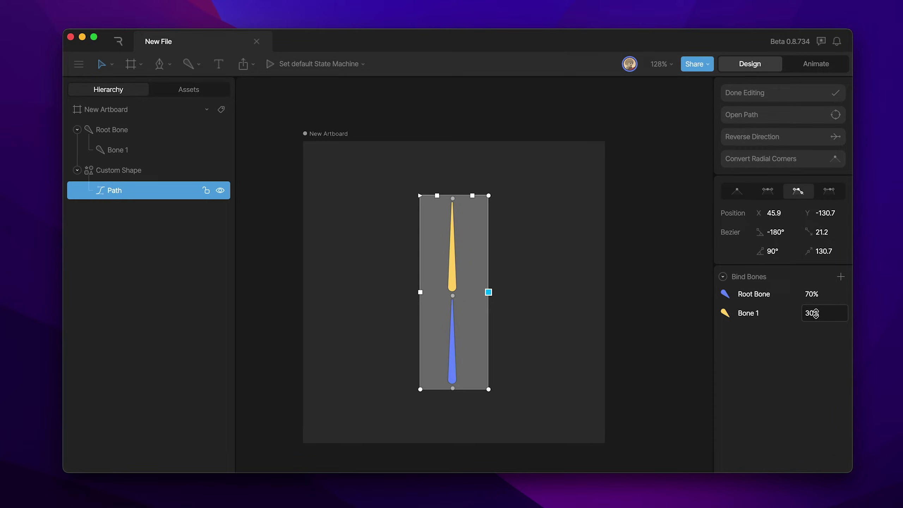
drag(379, 272, 516, 313)
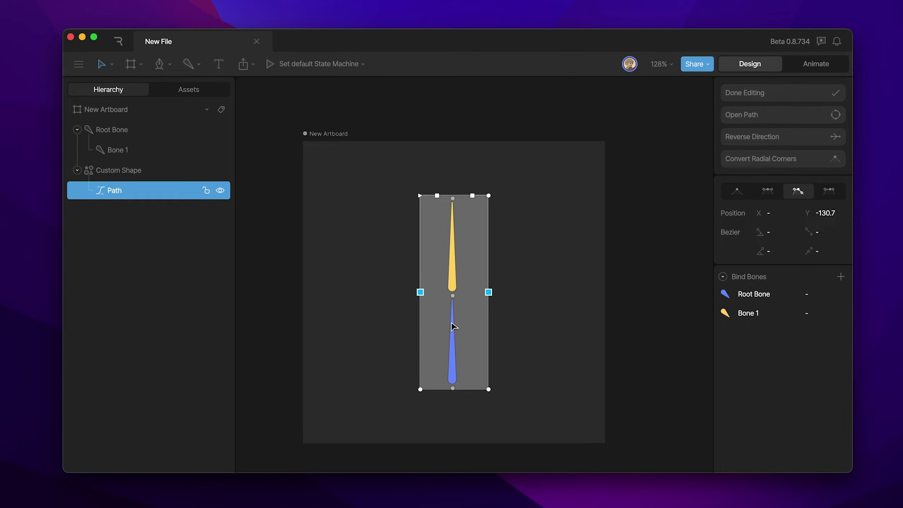
click(807, 294)
text(50)
key(Return)
Weight the four top vertices 100% to Bone 1
drag(388, 181, 508, 218)
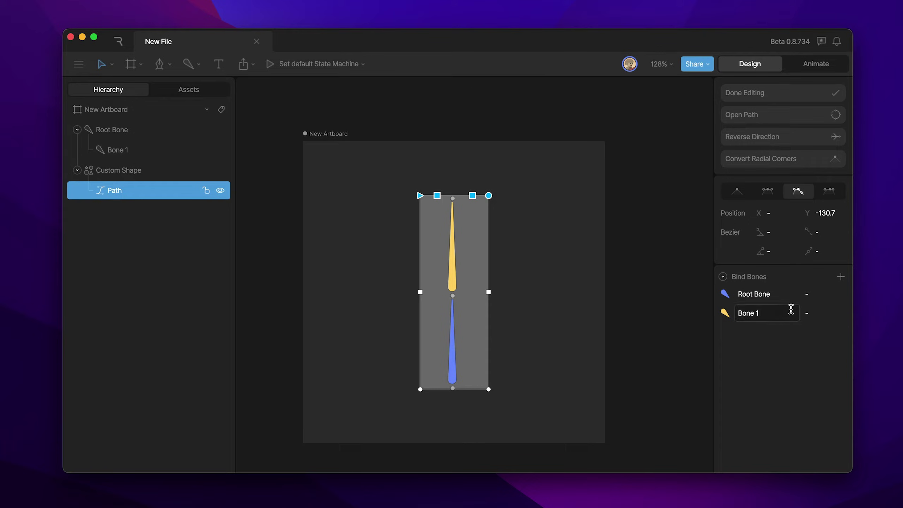
click(815, 313)
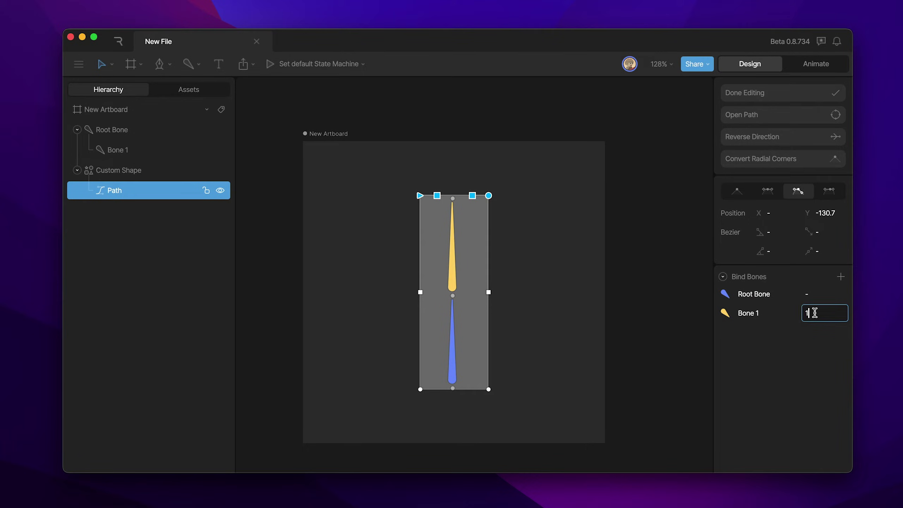
text(100)
key(Return)
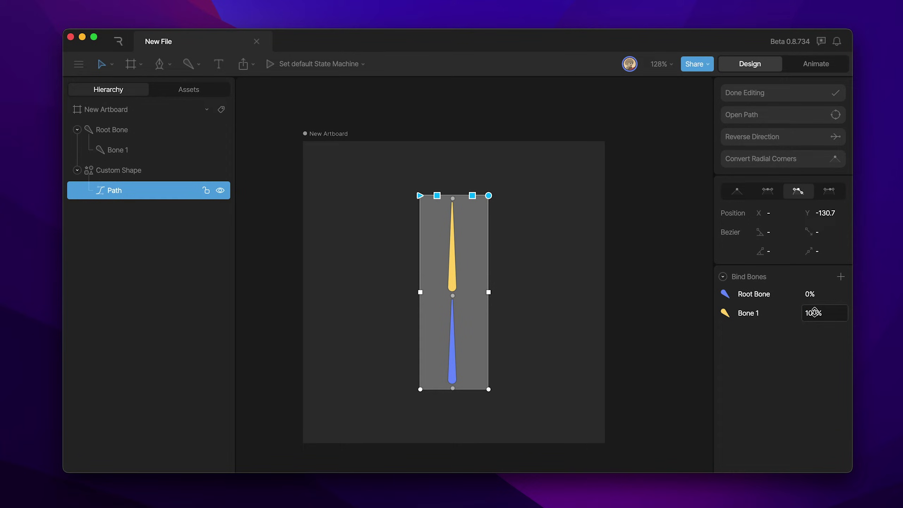
Finish vertex editing and rotate Bone 1 to test how the shape bends
click(788, 95)
click(455, 268)
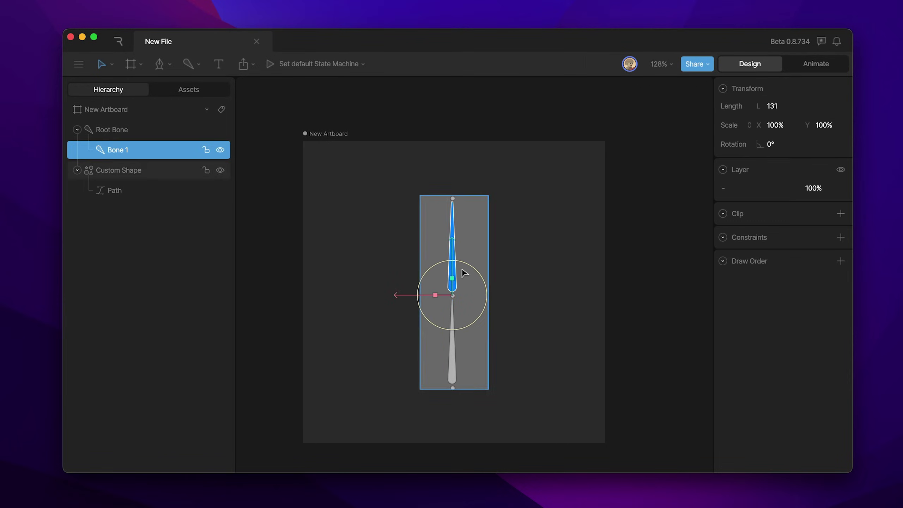
drag(469, 269, 483, 293)
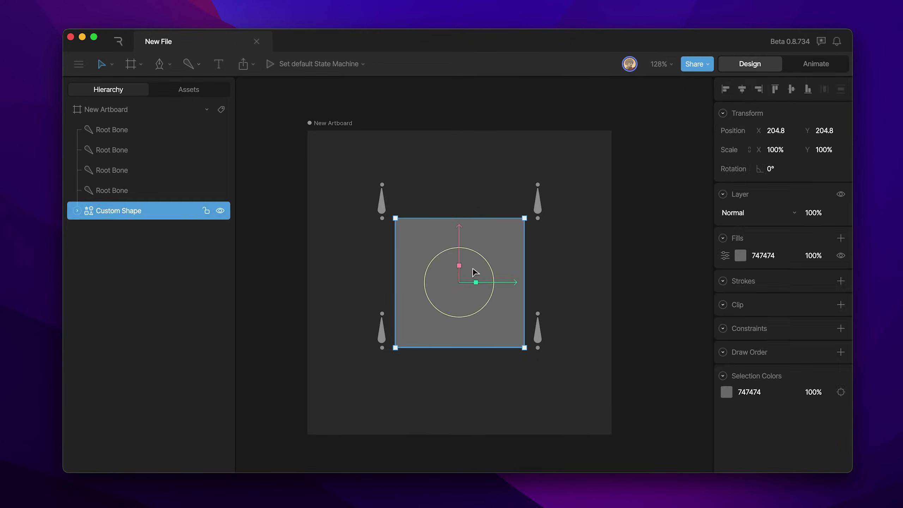
Bind the square's Path to the top-left, top-right, bottom-right and bottom-left bones
double_click(471, 267)
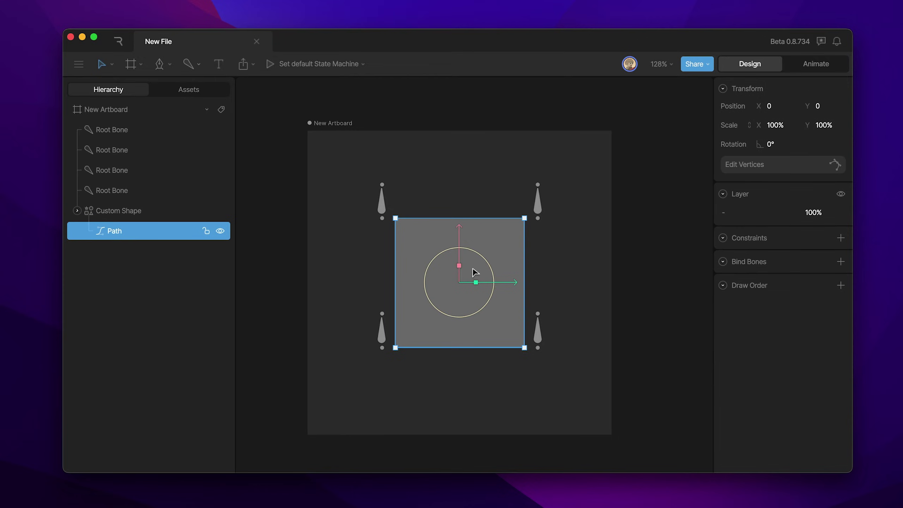
click(841, 262)
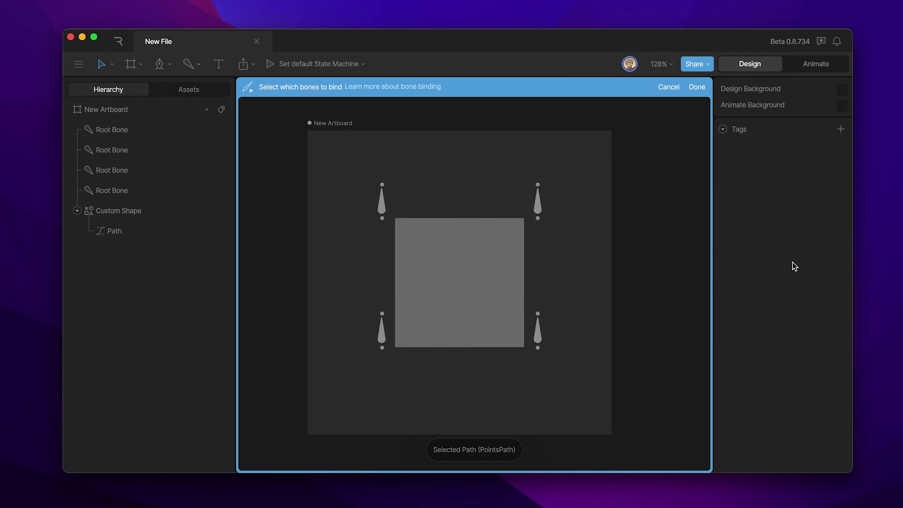
click(382, 206)
shift+click(538, 201)
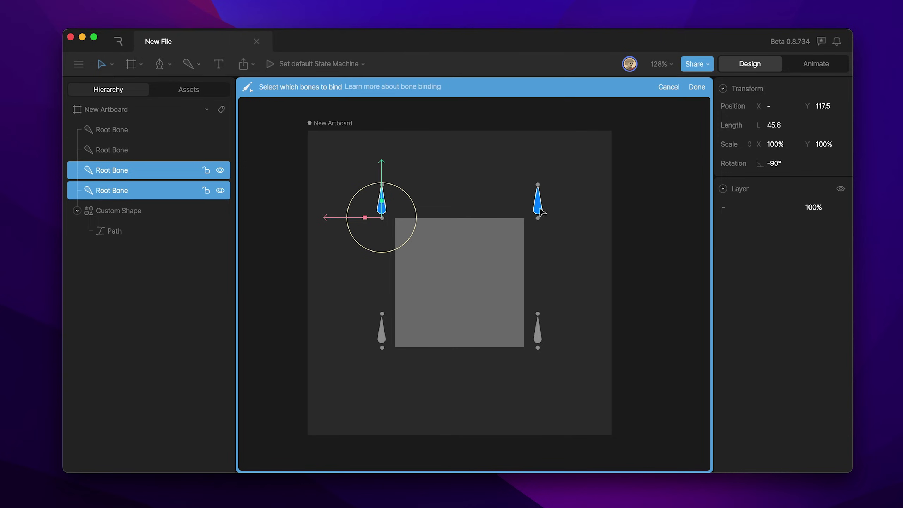
shift+click(538, 337)
shift+click(383, 335)
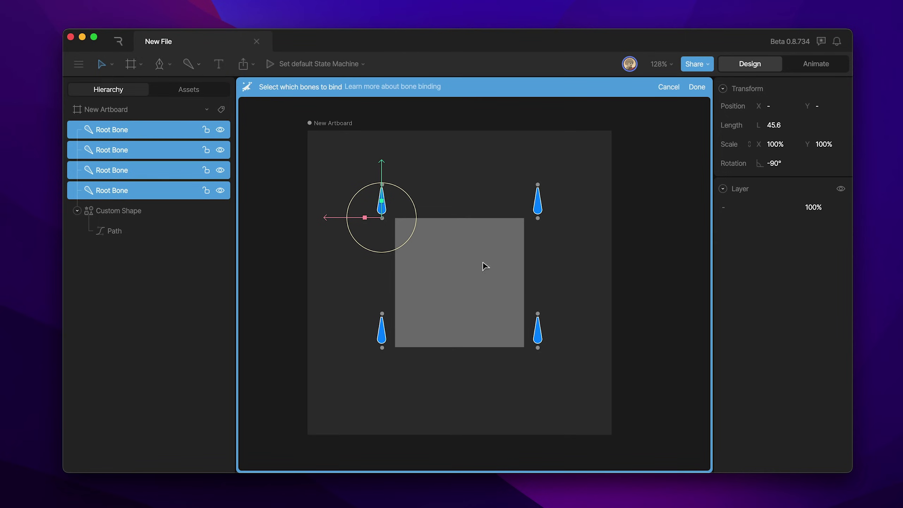
click(697, 88)
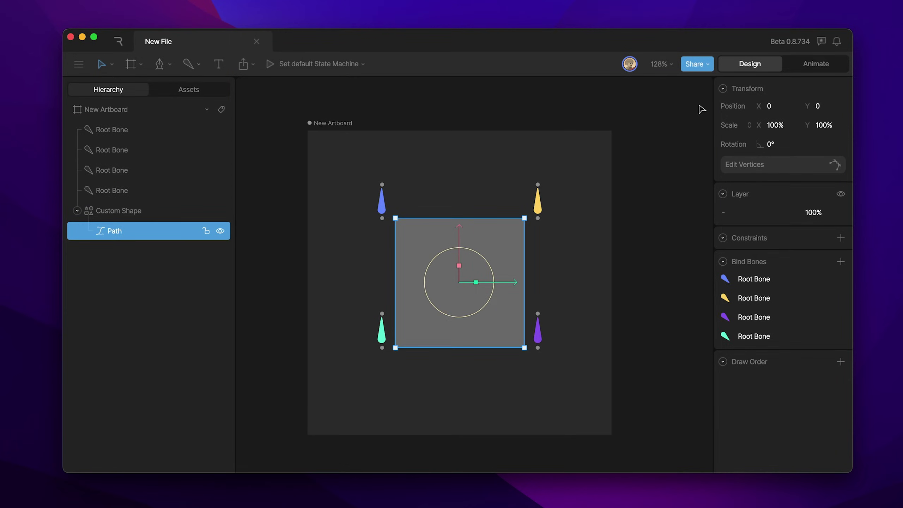
Enter vertex editing and inspect the weights of the top-right and bottom-right corner vertices
click(741, 166)
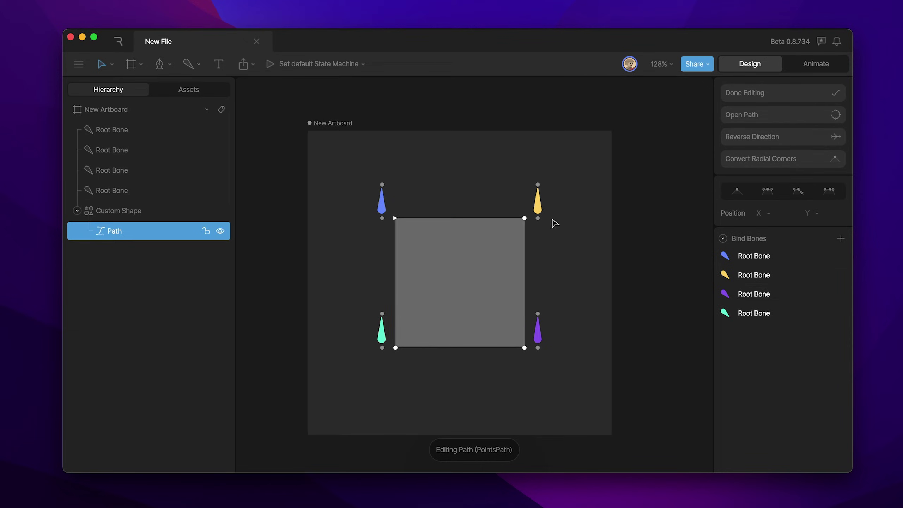
drag(499, 193, 570, 266)
drag(505, 319, 547, 380)
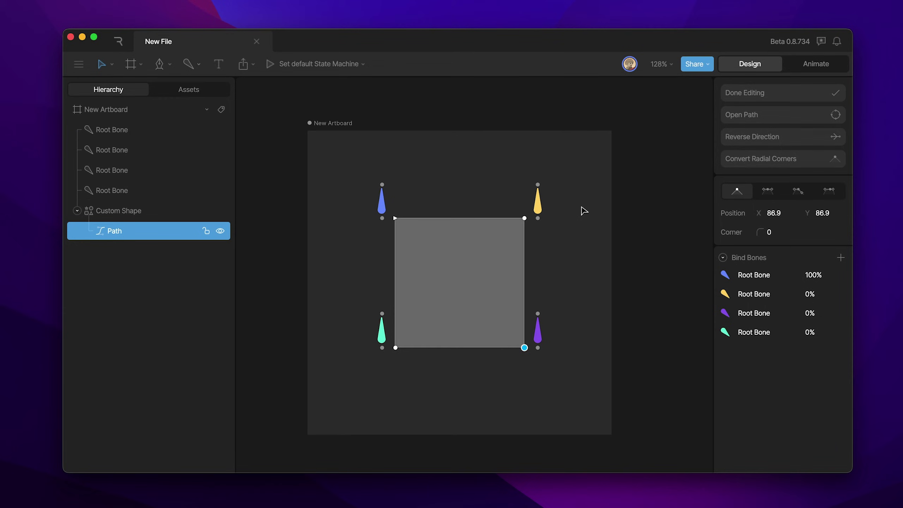
Switch the bone tool to Weight (Shift+B) from the toolbar dropdown
click(199, 66)
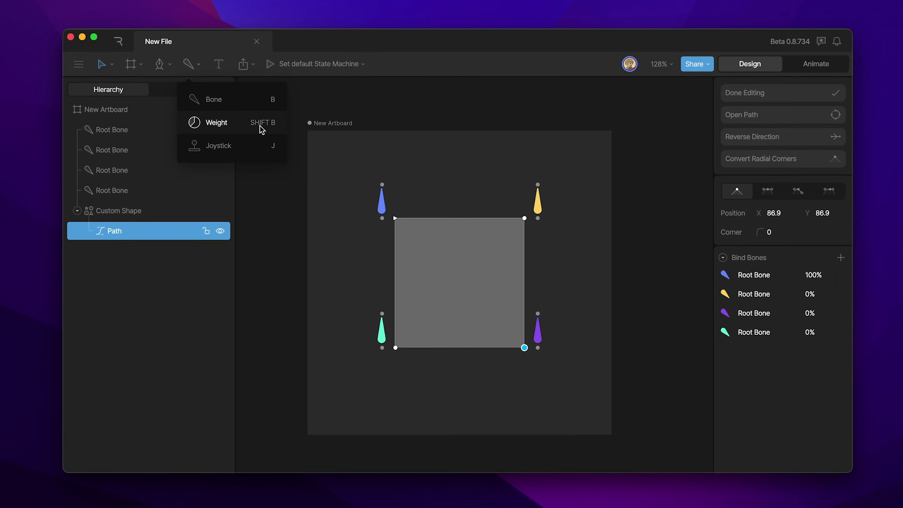
click(217, 122)
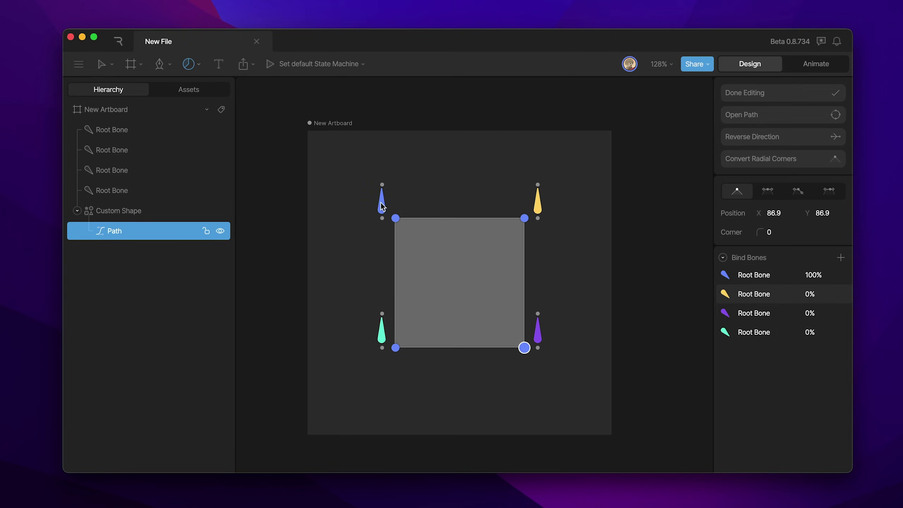
Weight the top-right corner vertex 100% to the yellow bone
click(396, 218)
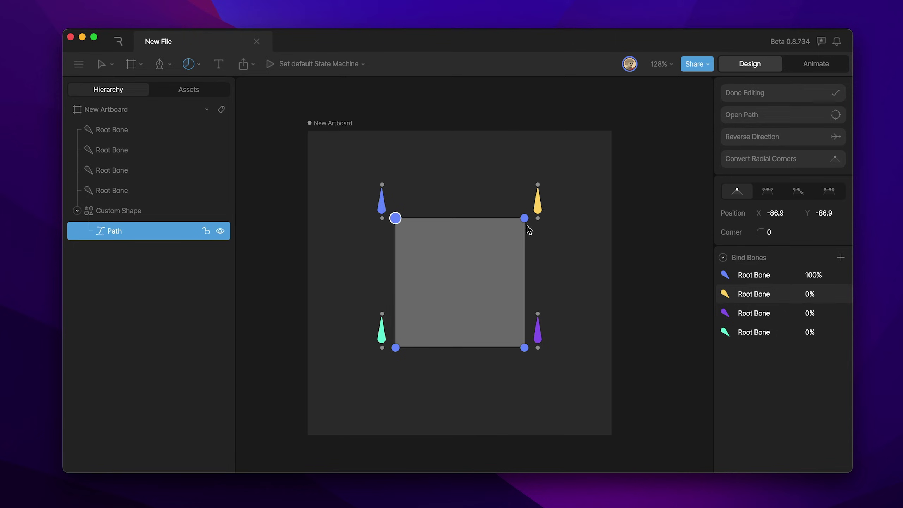
click(525, 218)
click(524, 348)
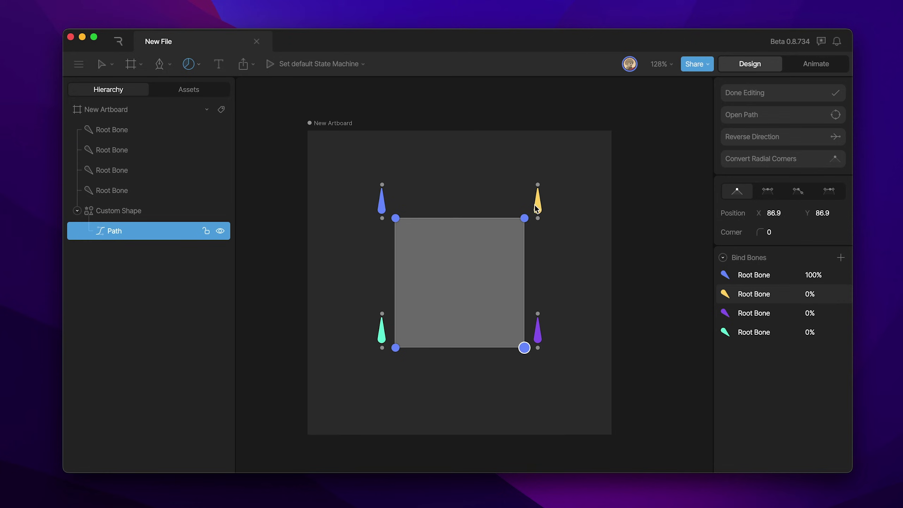
click(526, 219)
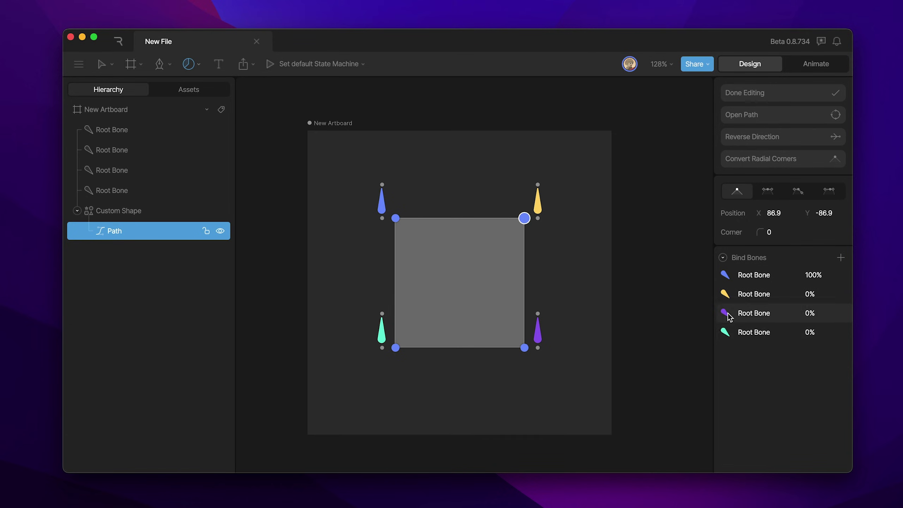
click(727, 299)
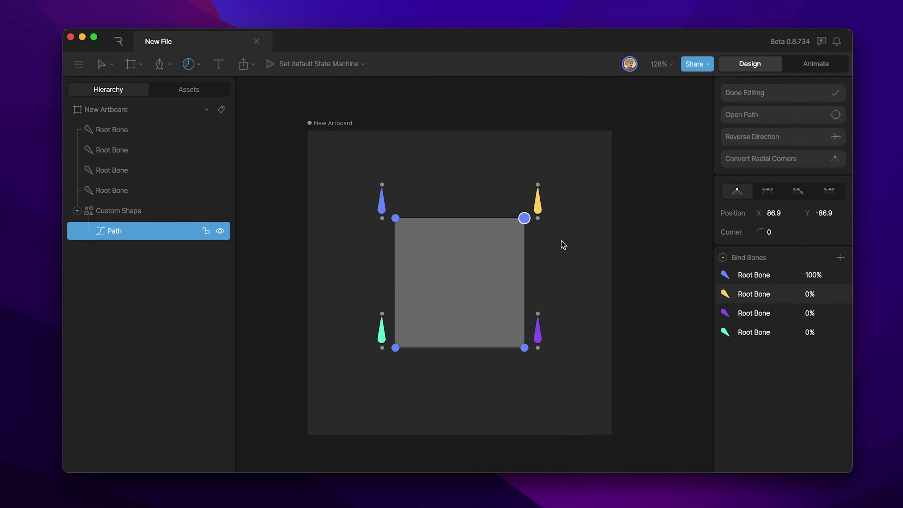
drag(562, 241, 560, 197)
mouse_move(561, 194)
mouse_down()
mouse_move(567, 241)
mouse_move(559, 190)
mouse_up()
Weight the bottom-right vertex 100% to the purple bone and bottom-left 100% to teal
click(525, 348)
click(726, 315)
drag(557, 347, 557, 246)
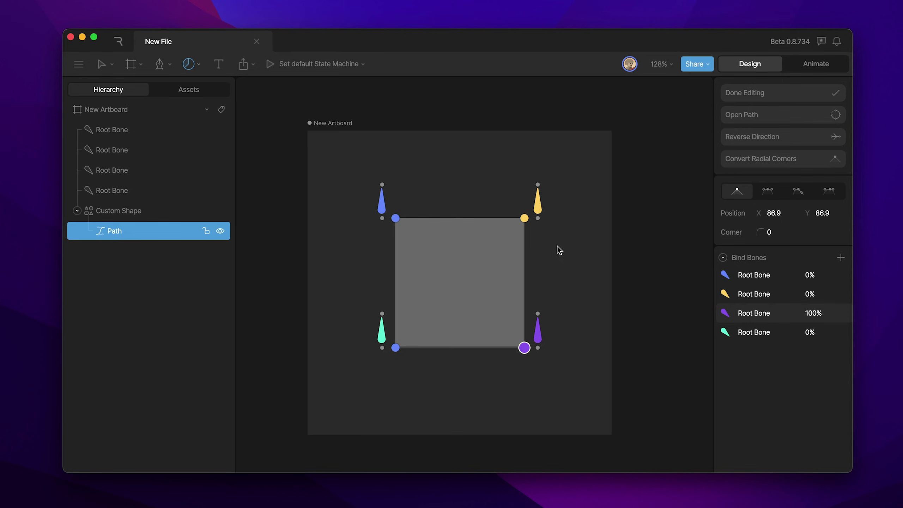
click(396, 348)
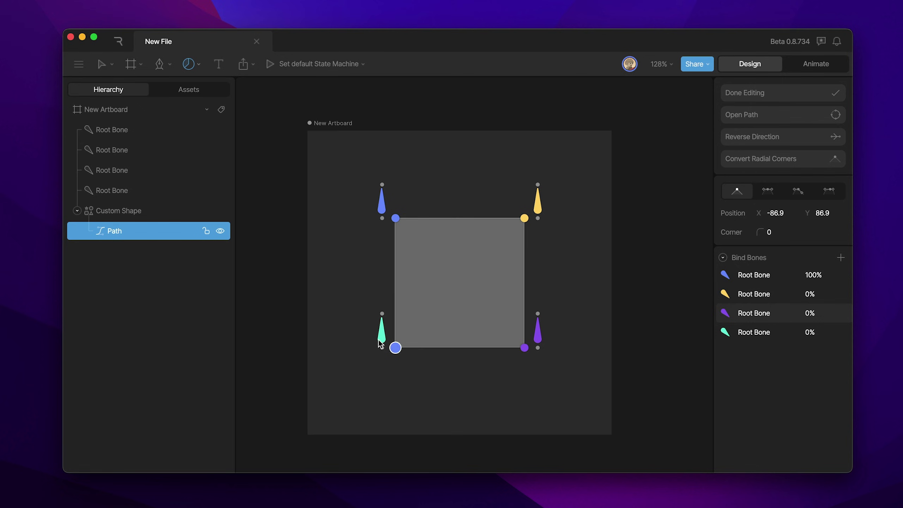
click(738, 334)
drag(613, 334, 571, 288)
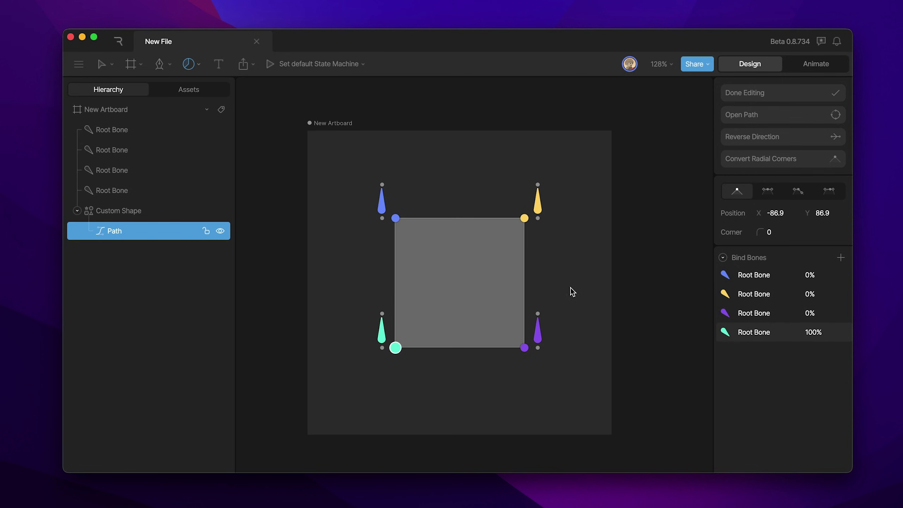
Exit weight editing, then drag all four corner bones to confirm each corner follows its bone
click(763, 98)
drag(537, 201, 562, 180)
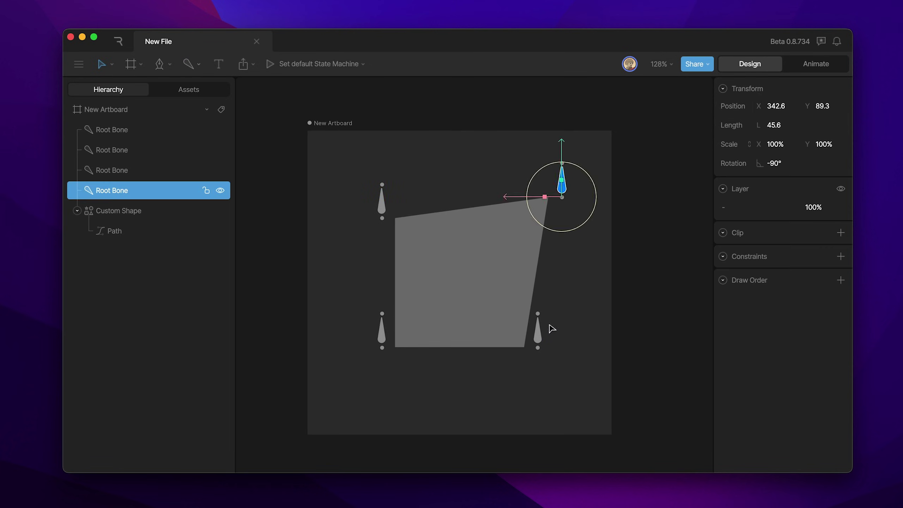
drag(538, 339, 549, 387)
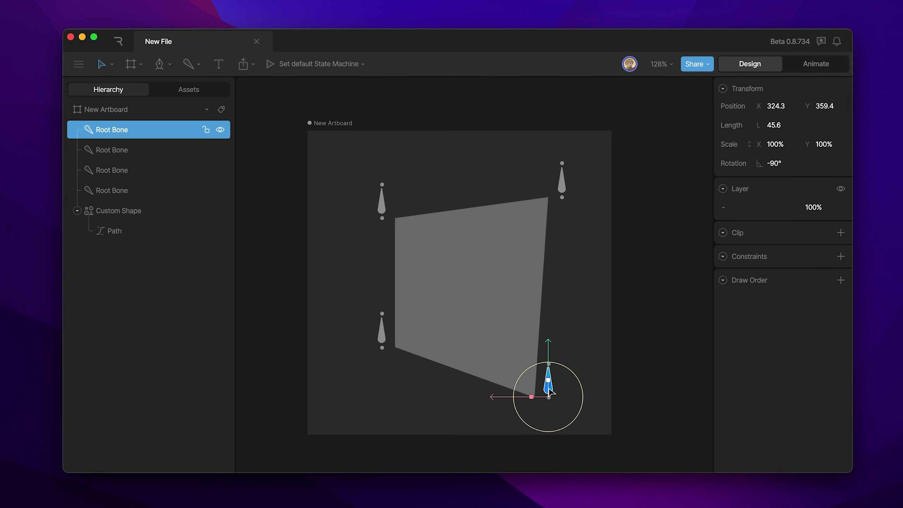
click(383, 339)
drag(382, 340, 421, 324)
drag(390, 208, 430, 213)
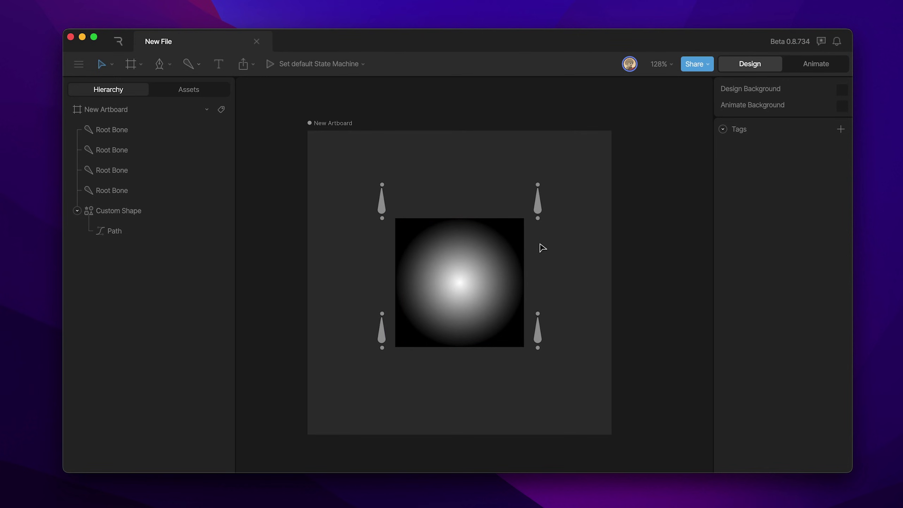
click(478, 351)
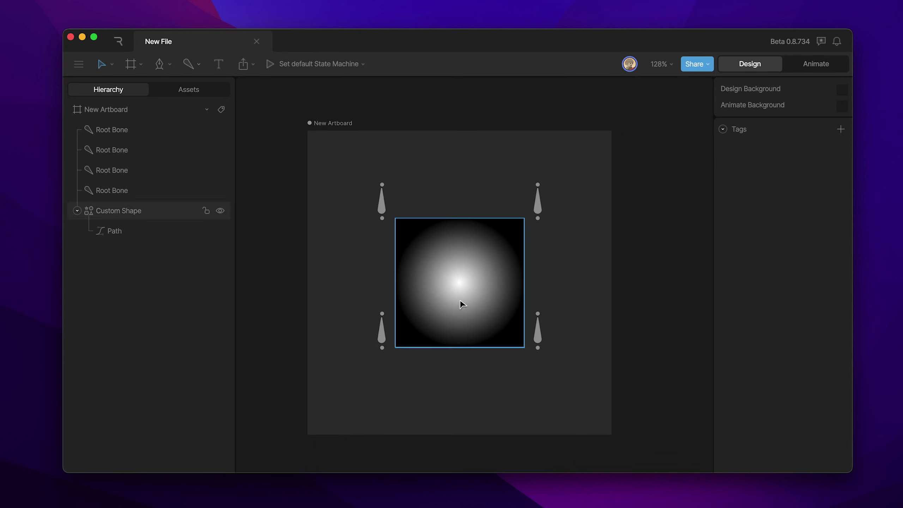
click(461, 336)
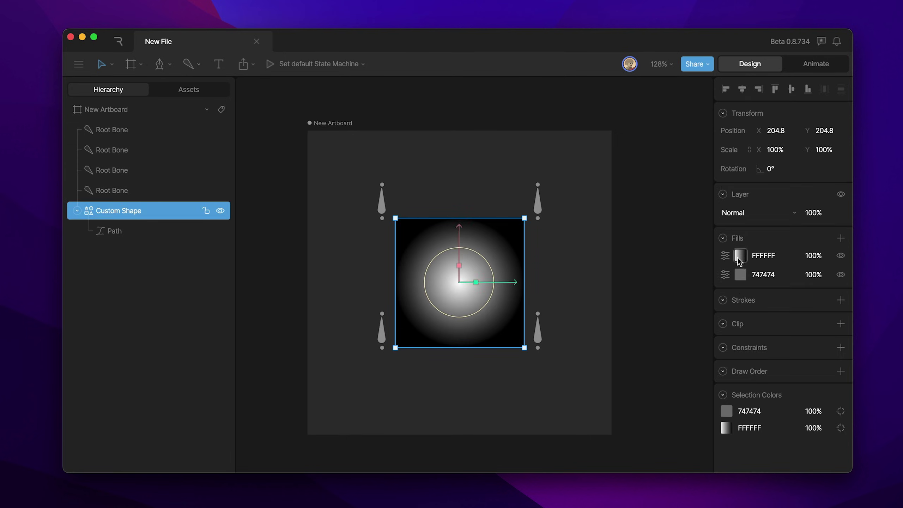
click(740, 256)
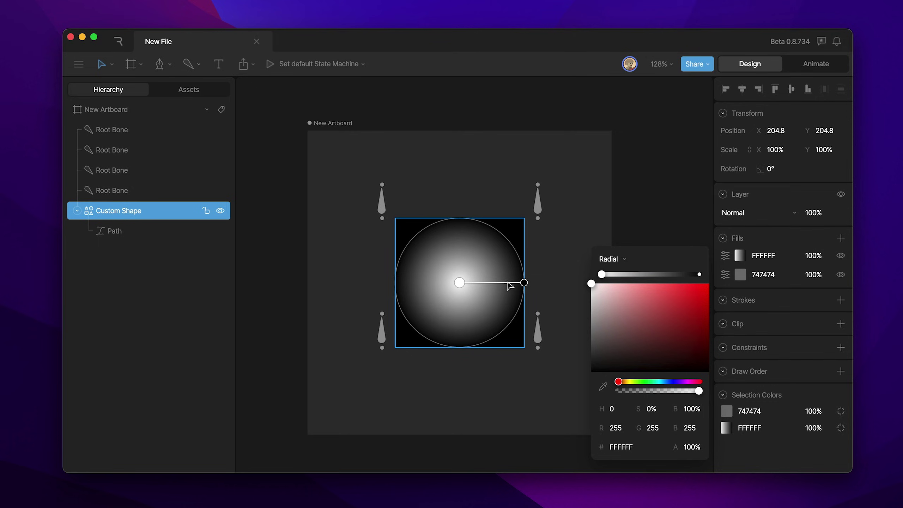
click(527, 204)
drag(536, 201, 602, 202)
drag(388, 210, 538, 203)
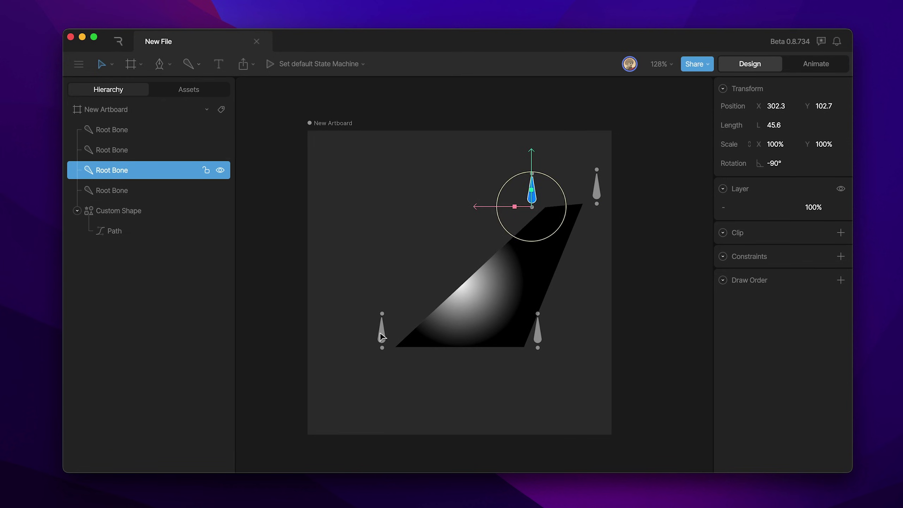
click(383, 331)
drag(384, 331, 388, 331)
drag(337, 352, 450, 355)
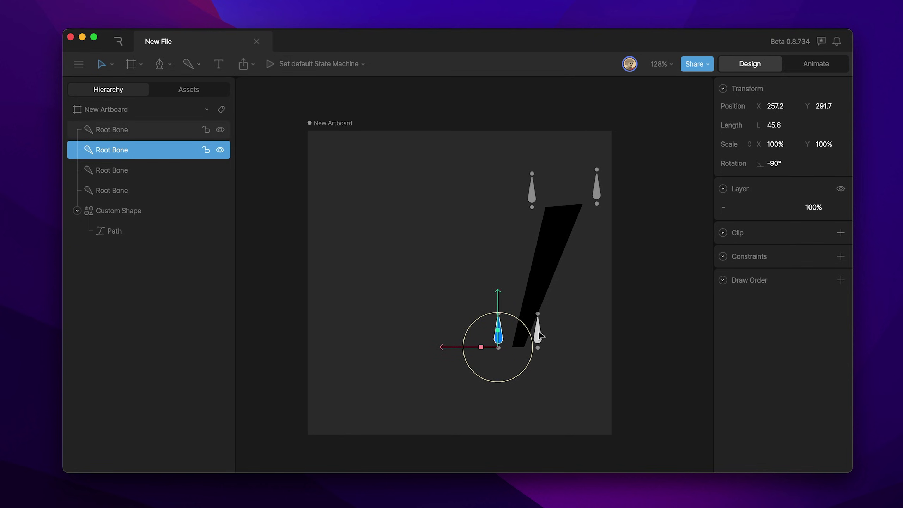
drag(538, 333, 579, 336)
key(super+z)
key(super+z)
key(super+z)
key(super+z)
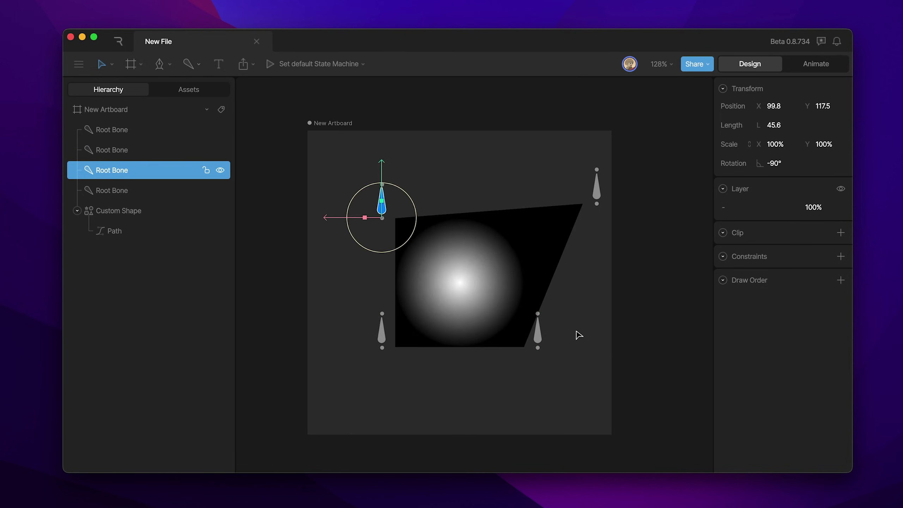